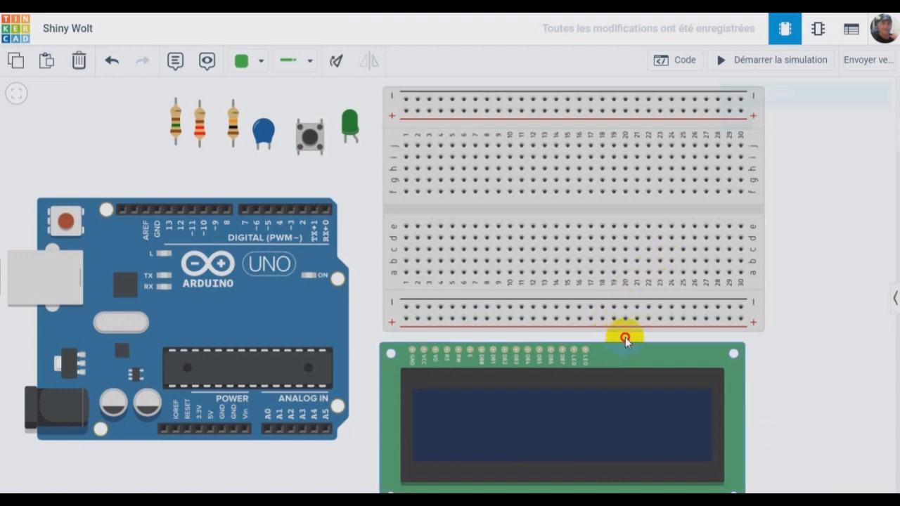
Step: Move the breadboard down beside the Arduino and place the LCD 16x2 display over its upper part
{"action": "left_click_drag", "start_coordinate": [610, 350], "coordinate": [671, 102]}
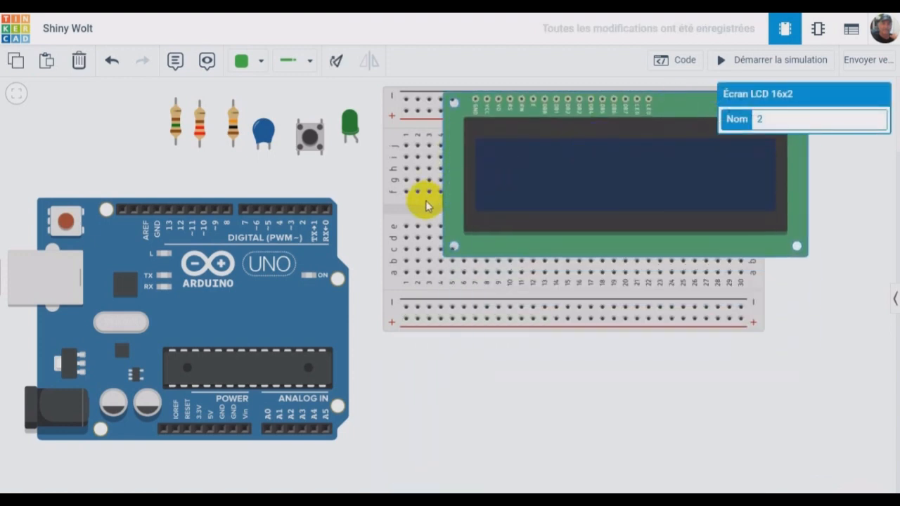
{"action": "left_click_drag", "start_coordinate": [418, 220], "coordinate": [428, 320]}
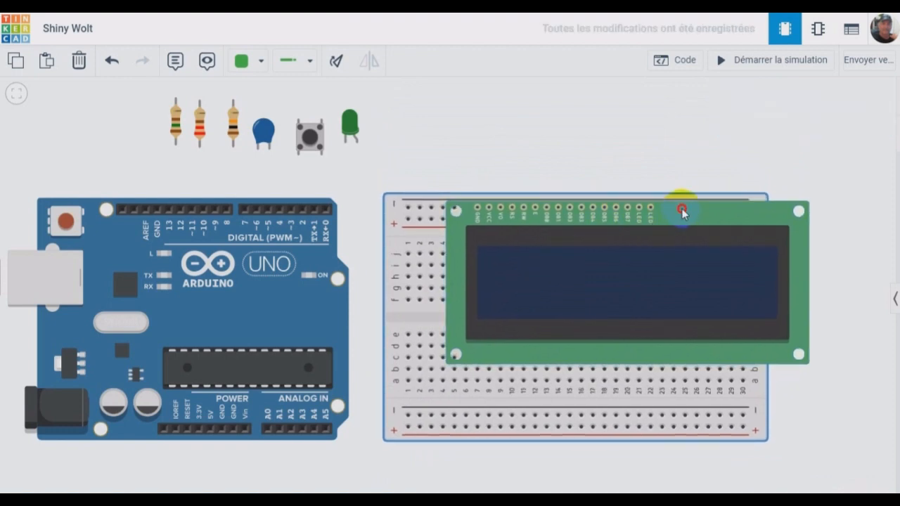
{"action": "left_click_drag", "start_coordinate": [683, 201], "coordinate": [643, 109]}
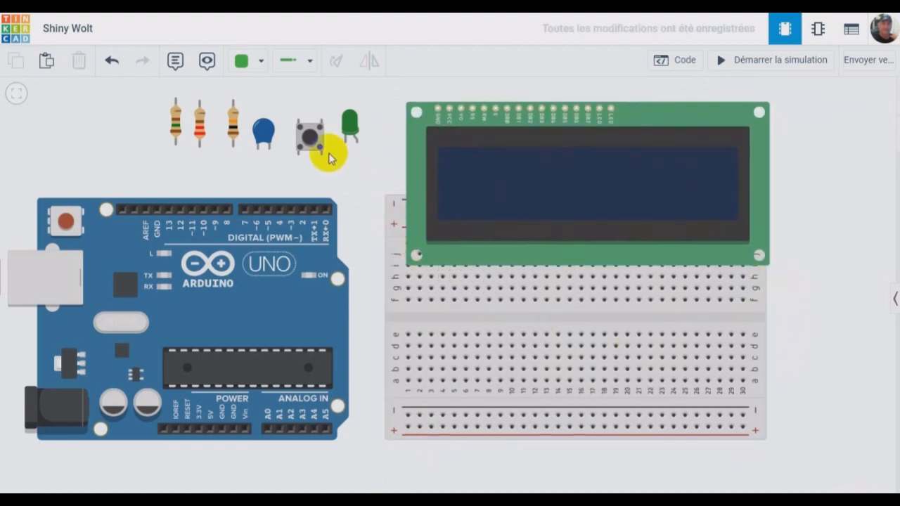
Step: Place the push button across the breadboard's central gap, with its legs in columns 11 and 13
{"action": "left_click_drag", "start_coordinate": [315, 139], "coordinate": [601, 481]}
{"action": "scroll", "coordinate": [652, 470], "scroll_direction": "up", "scroll_amount": 4}
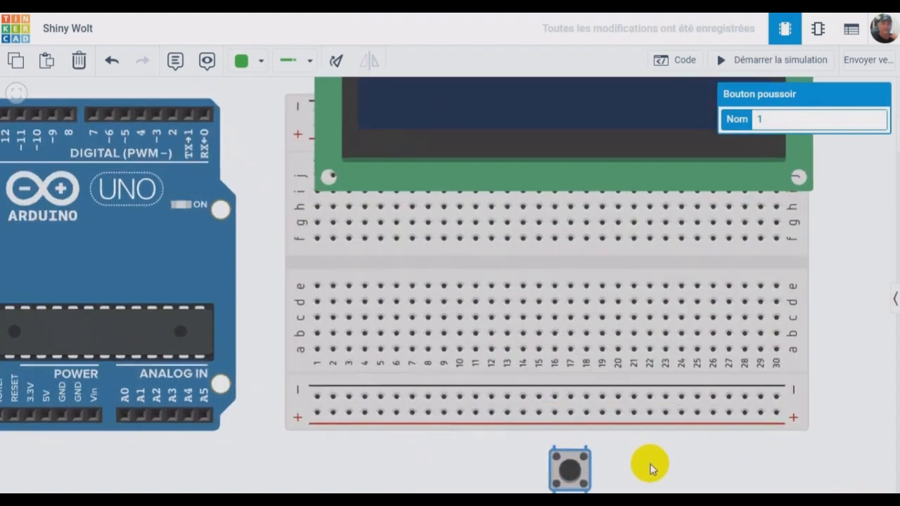
{"action": "left_click_drag", "start_coordinate": [543, 457], "coordinate": [467, 238]}
{"action": "left_click", "coordinate": [541, 451]}
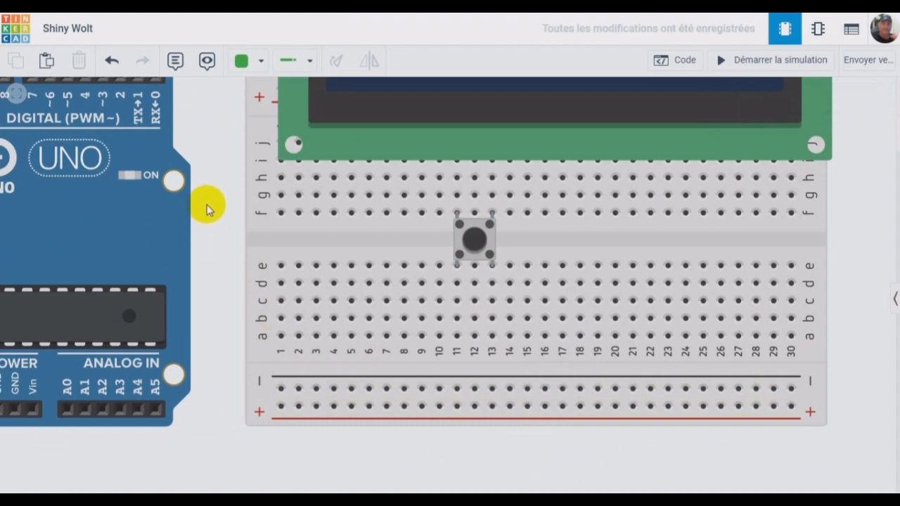
Step: Connect hole a13, below the push button, to the lower positive rail with a red wire
{"action": "left_click", "coordinate": [253, 64]}
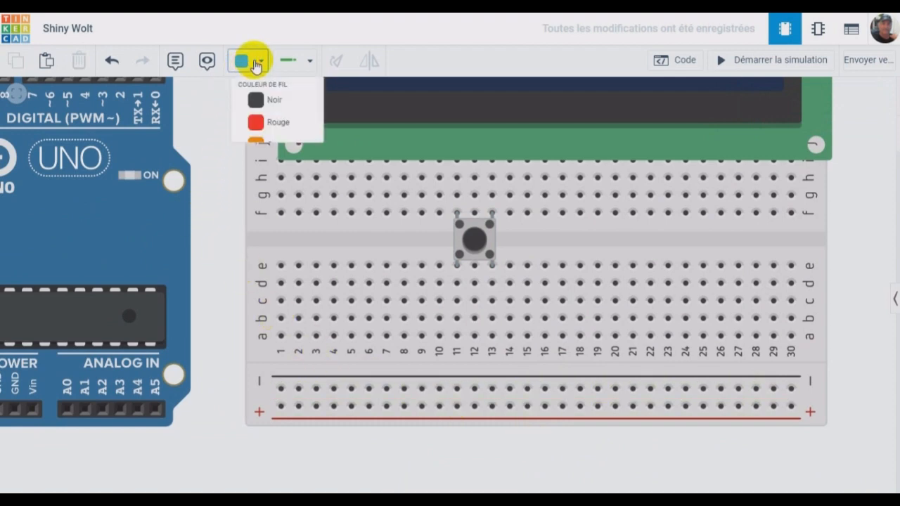
{"action": "left_click", "coordinate": [261, 124]}
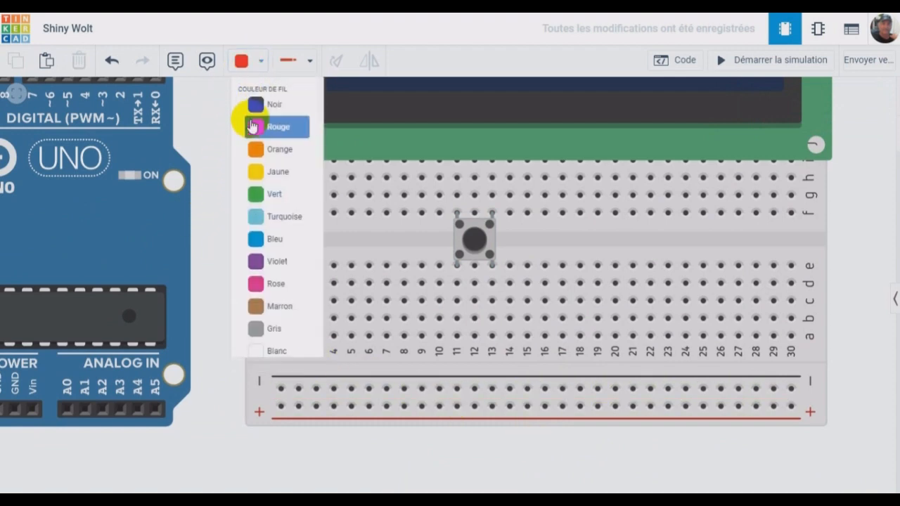
{"action": "left_click", "coordinate": [492, 336]}
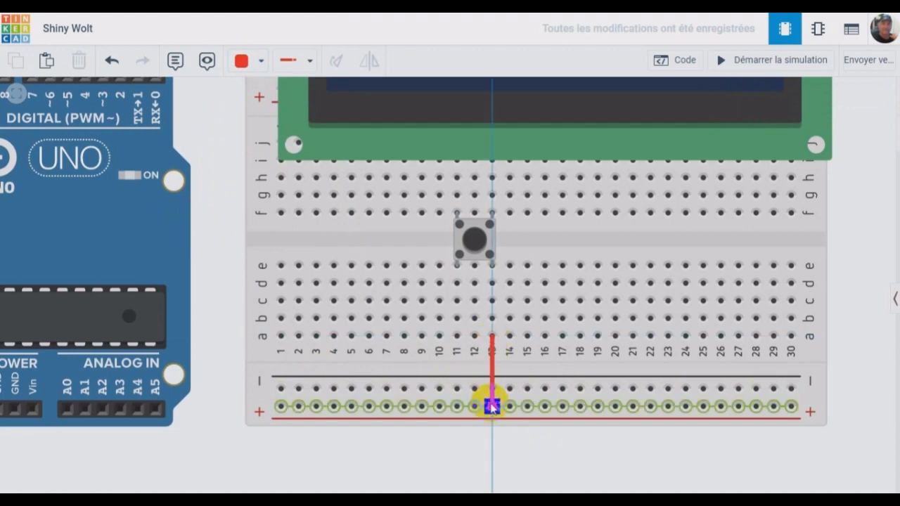
{"action": "left_click", "coordinate": [492, 407]}
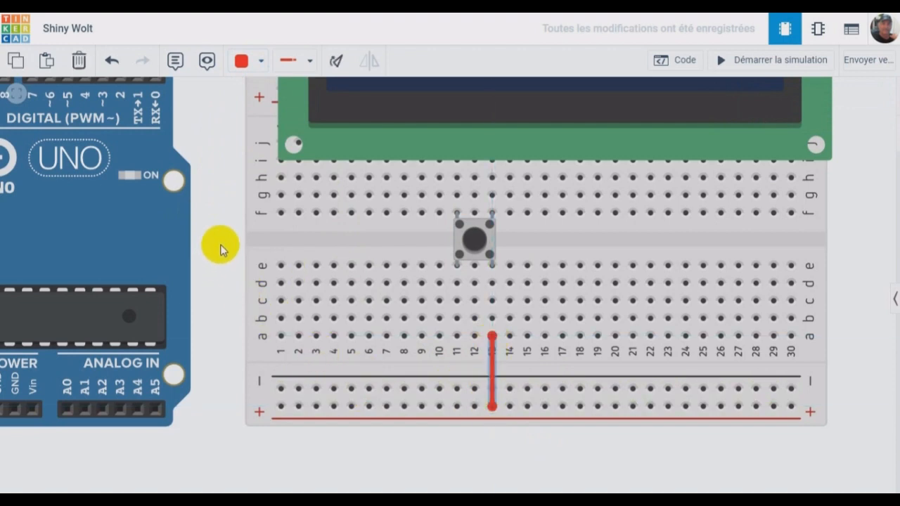
Step: Place the capacitor in b11 and b12, and the brown-black-orange resistor from column 11 to the lower negative rail
{"action": "scroll", "coordinate": [218, 262], "scroll_direction": "down", "scroll_amount": 2}
{"action": "left_click_drag", "start_coordinate": [203, 189], "coordinate": [277, 249]}
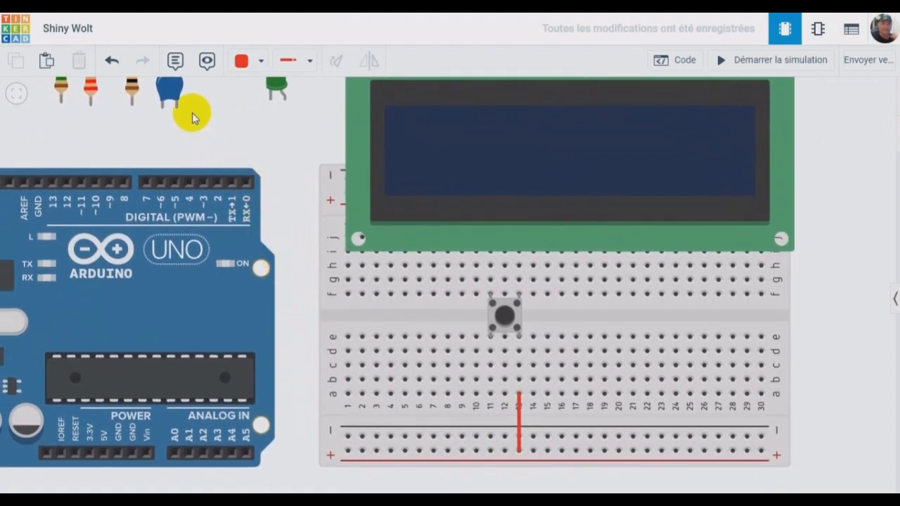
{"action": "left_click_drag", "start_coordinate": [166, 90], "coordinate": [485, 363]}
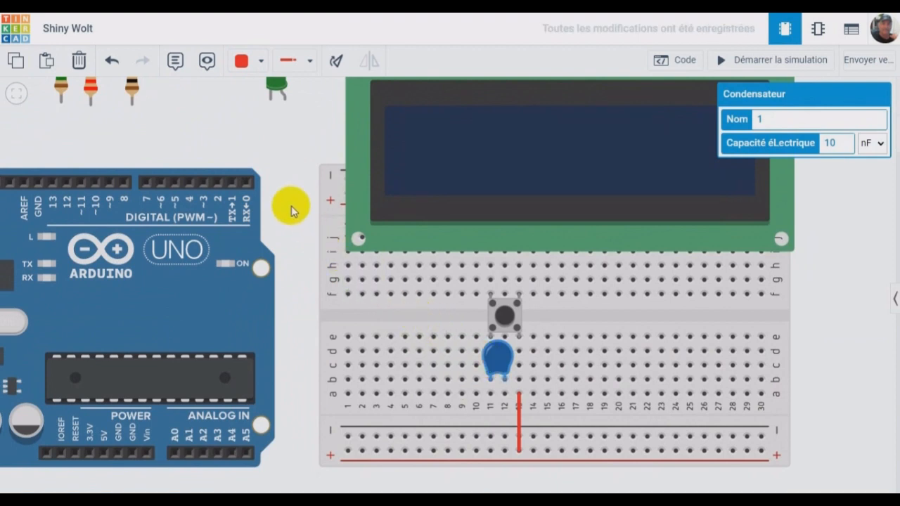
{"action": "left_click_drag", "start_coordinate": [132, 91], "coordinate": [492, 411]}
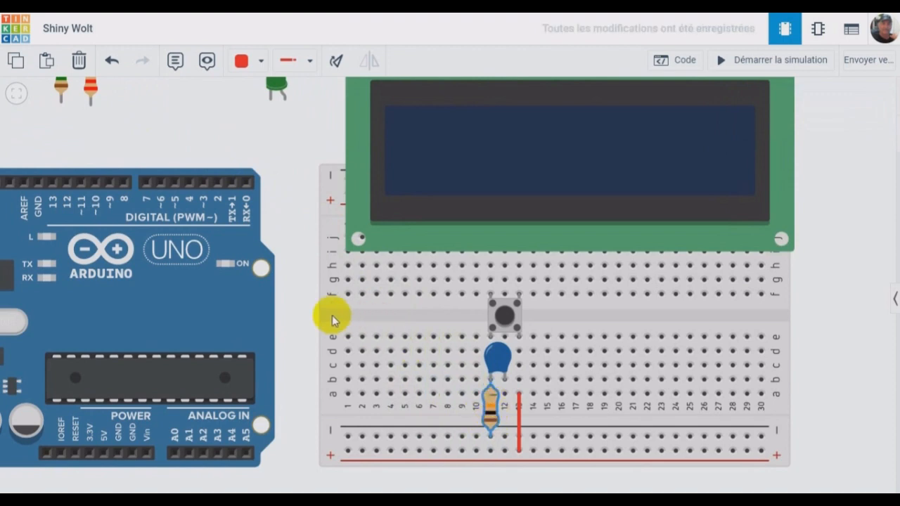
{"action": "left_click", "coordinate": [304, 316]}
Step: Connect hole a12, below the capacitor, to the lower negative rail with a black wire
{"action": "scroll", "coordinate": [305, 336], "scroll_direction": "up", "scroll_amount": 5}
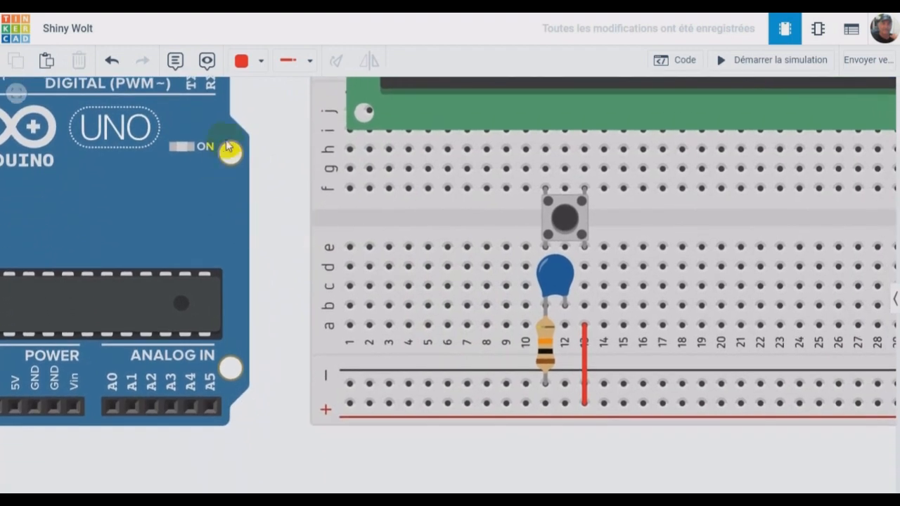
{"action": "left_click", "coordinate": [260, 61]}
{"action": "left_click", "coordinate": [255, 109]}
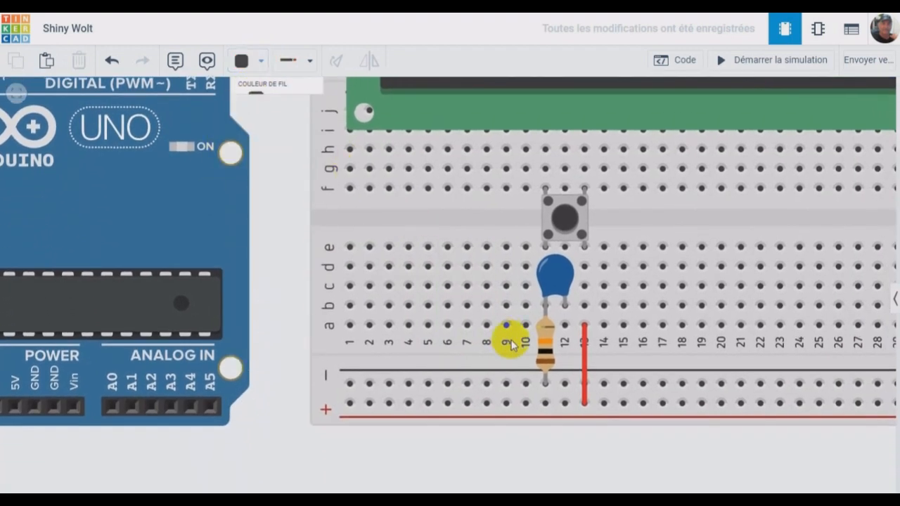
{"action": "left_click", "coordinate": [565, 325]}
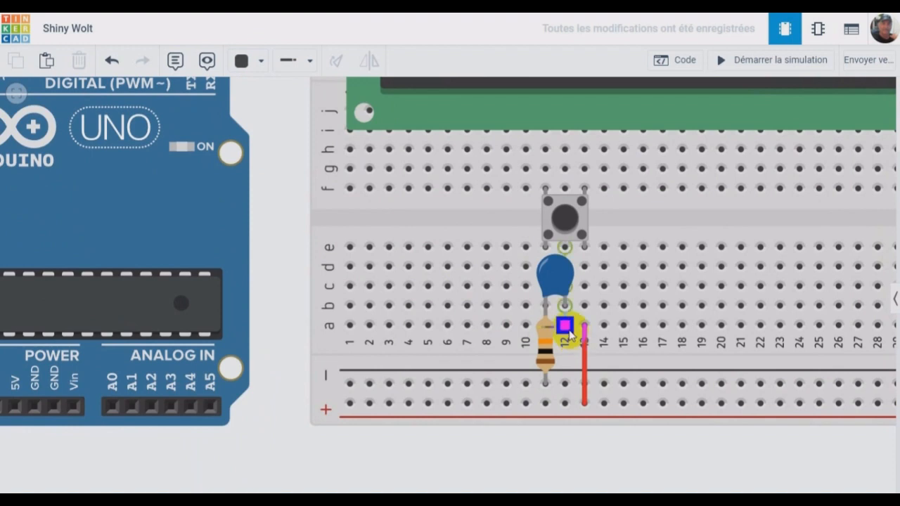
{"action": "left_click", "coordinate": [565, 384]}
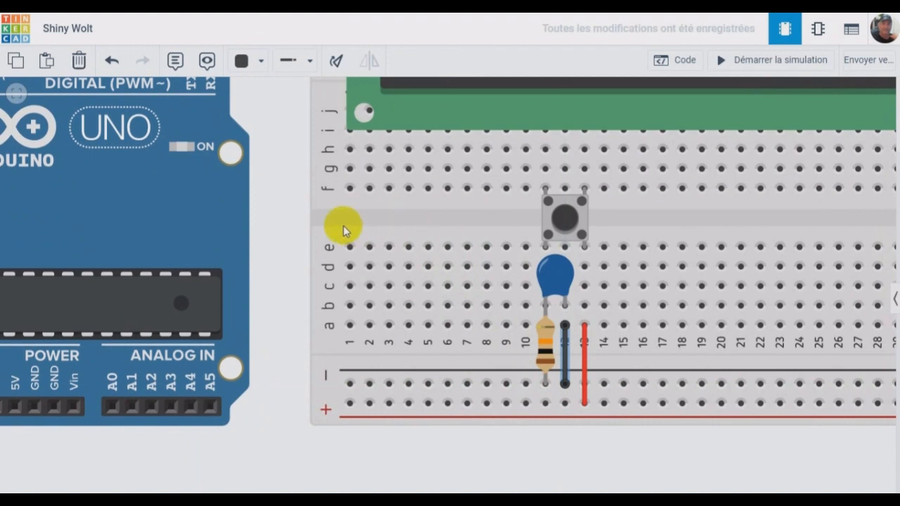
Step: Place the green LED in e16 and e17, and the red-red-brown resistor from column 16 to the lower negative rail
{"action": "scroll", "coordinate": [269, 175], "scroll_direction": "down", "scroll_amount": 3}
{"action": "left_click_drag", "start_coordinate": [283, 148], "coordinate": [338, 261]}
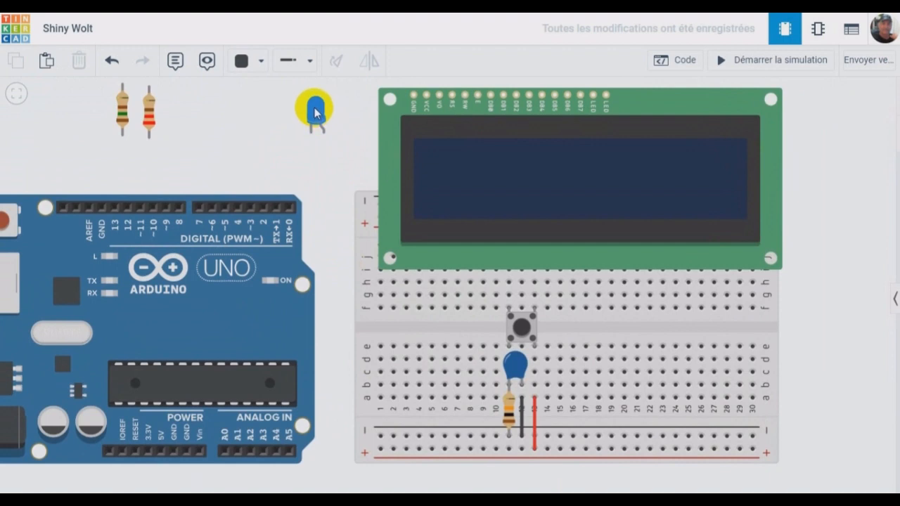
{"action": "left_click_drag", "start_coordinate": [314, 113], "coordinate": [575, 327]}
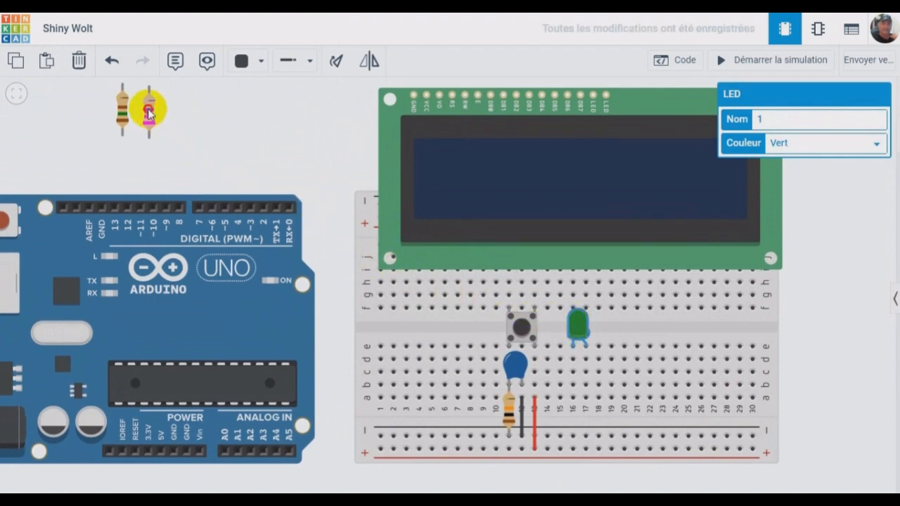
{"action": "left_click_drag", "start_coordinate": [148, 109], "coordinate": [573, 424]}
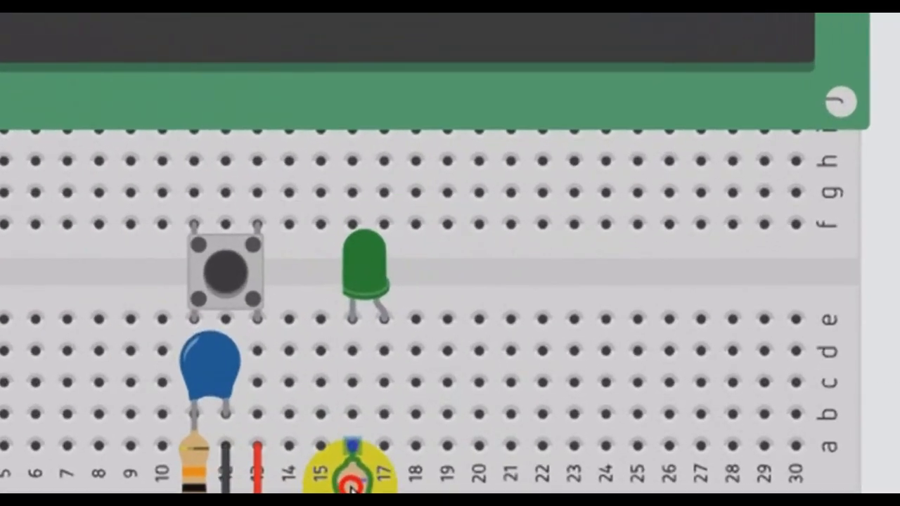
{"action": "left_click_drag", "start_coordinate": [350, 486], "coordinate": [352, 484]}
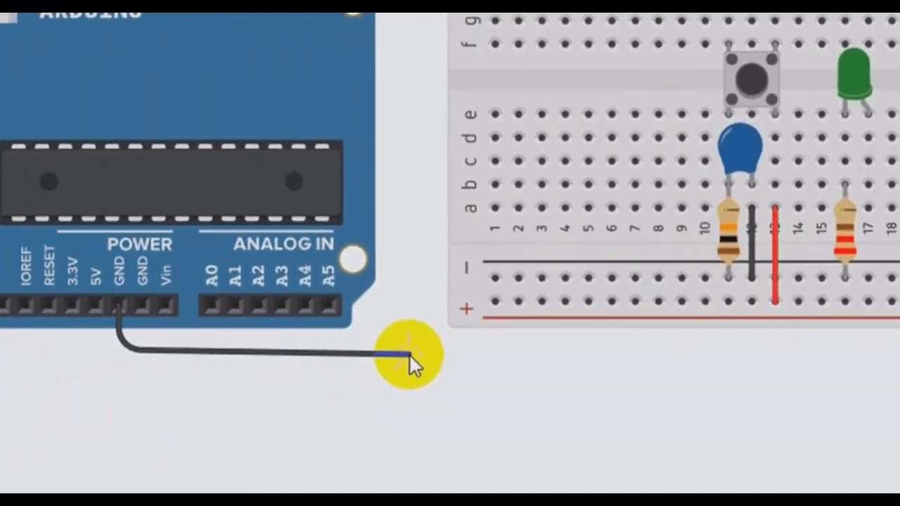
Step: Route the black wire from the Arduino's GND pin to the lower negative rail at column 1, straightening its bends
{"action": "left_click", "coordinate": [421, 350]}
{"action": "left_click", "coordinate": [422, 269]}
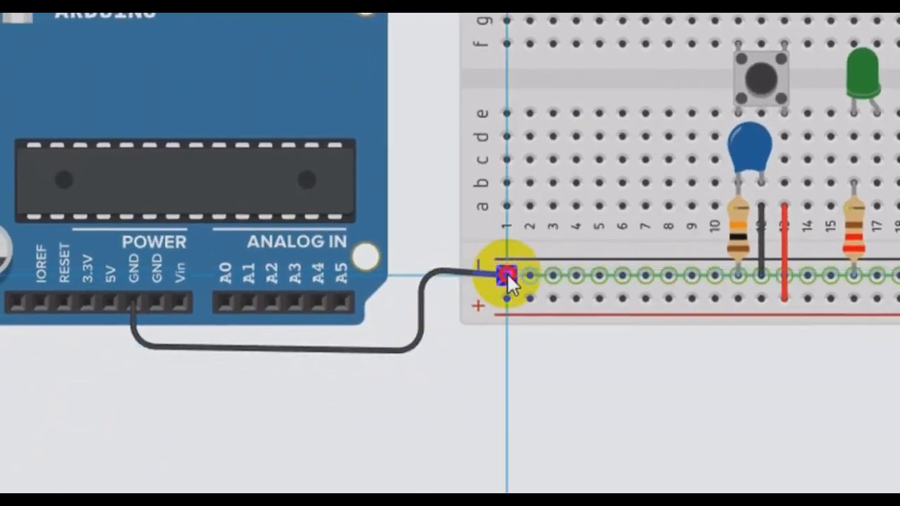
{"action": "left_click", "coordinate": [506, 275]}
{"action": "left_click_drag", "start_coordinate": [420, 270], "coordinate": [420, 275]}
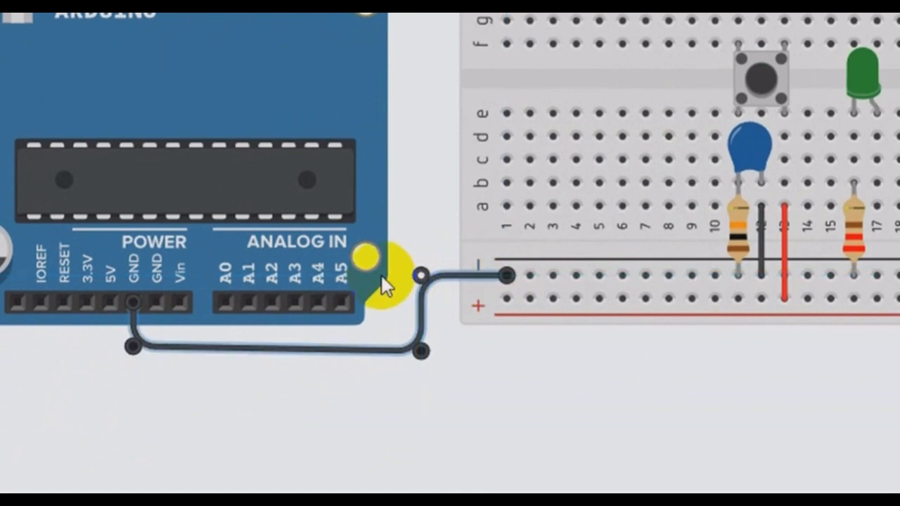
{"action": "left_click_drag", "start_coordinate": [420, 352], "coordinate": [420, 346]}
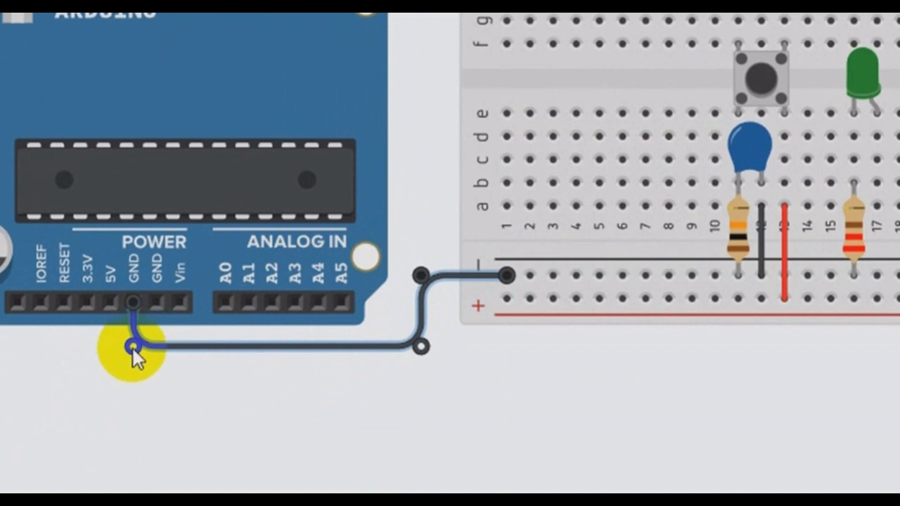
{"action": "left_click_drag", "start_coordinate": [133, 348], "coordinate": [135, 347]}
{"action": "left_click", "coordinate": [498, 34]}
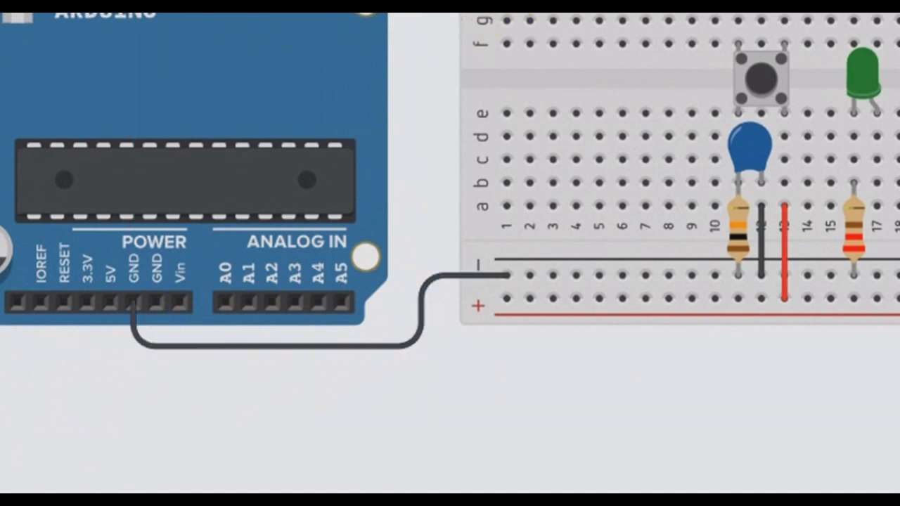
Step: Wire the Arduino's 5V pin to the lower positive rail at column 1 in red, offset slightly from the black wire
{"action": "left_click", "coordinate": [142, 201]}
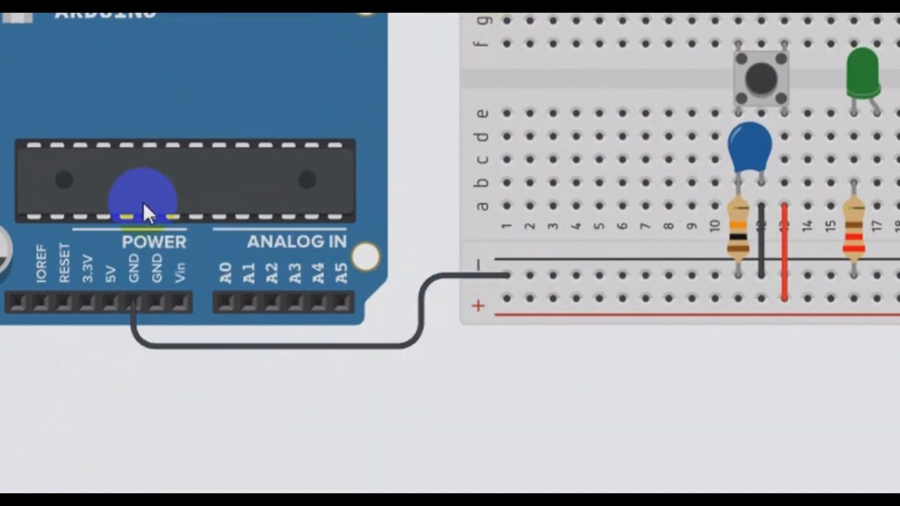
{"action": "left_click", "coordinate": [109, 305]}
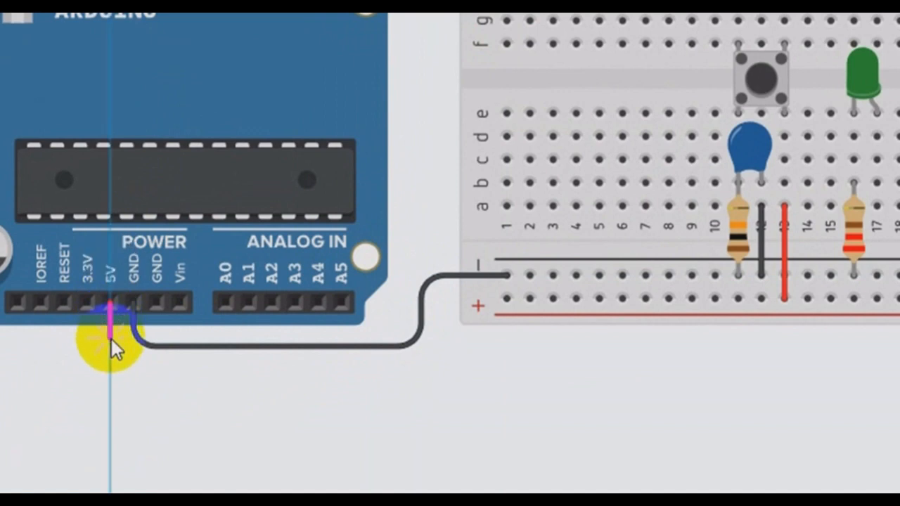
{"action": "left_click", "coordinate": [116, 347]}
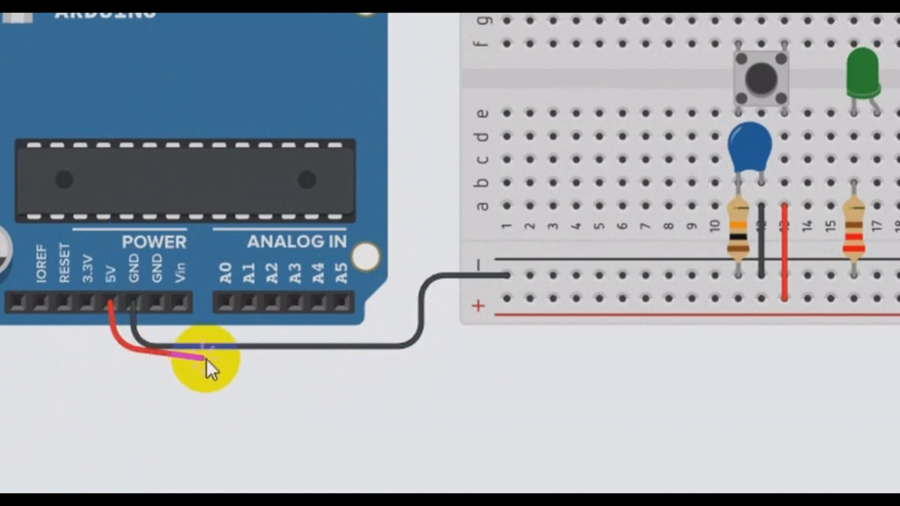
{"action": "left_click", "coordinate": [416, 346]}
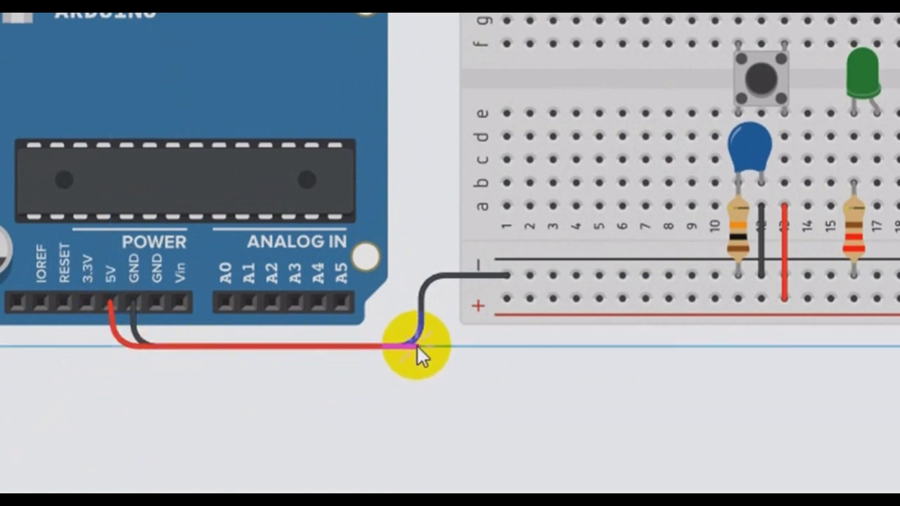
{"action": "left_click", "coordinate": [420, 302]}
{"action": "left_click", "coordinate": [507, 297]}
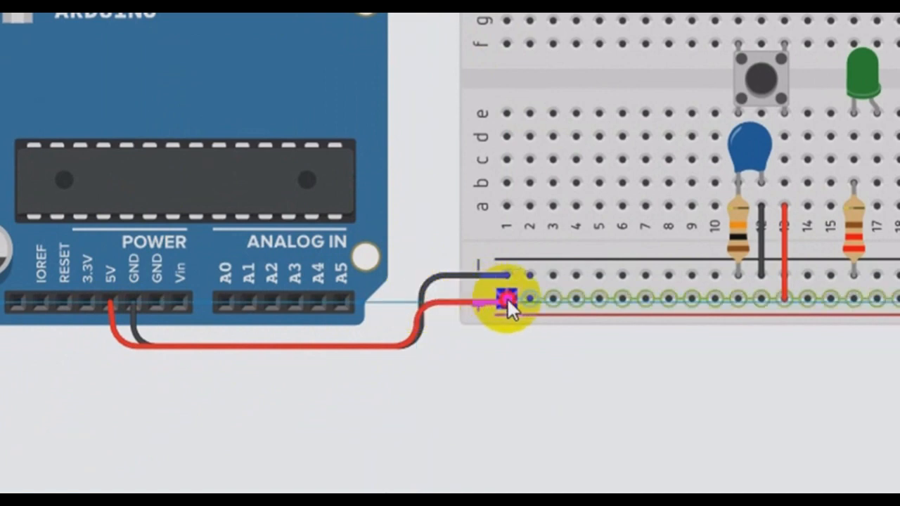
{"action": "left_click_drag", "start_coordinate": [419, 325], "coordinate": [426, 323]}
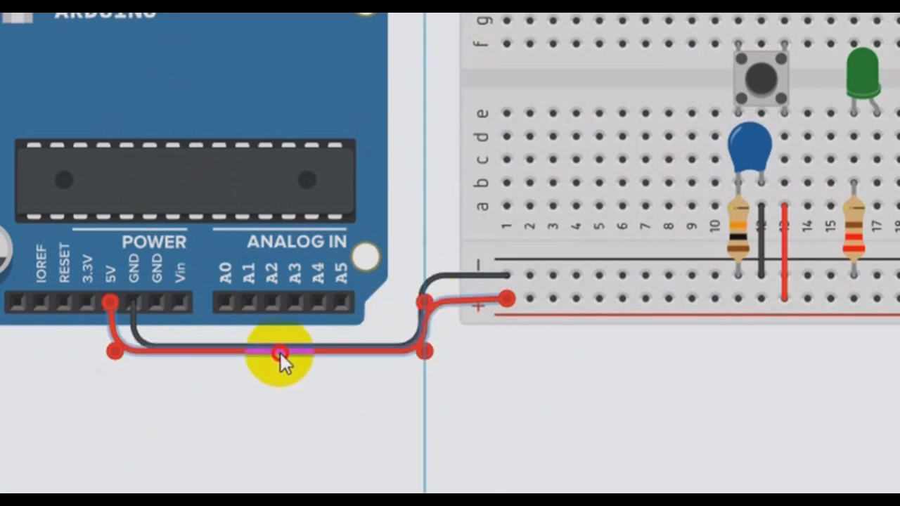
{"action": "left_click", "coordinate": [294, 397]}
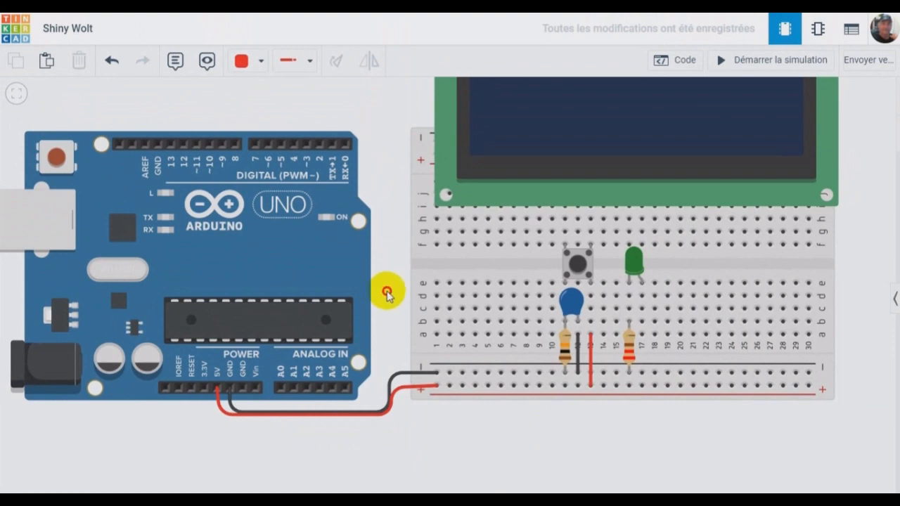
Step: Replace the LED's resistor in column 16 with the 150 Ω resistor, moving the old one off the breadboard
{"action": "left_click_drag", "start_coordinate": [388, 291], "coordinate": [399, 346]}
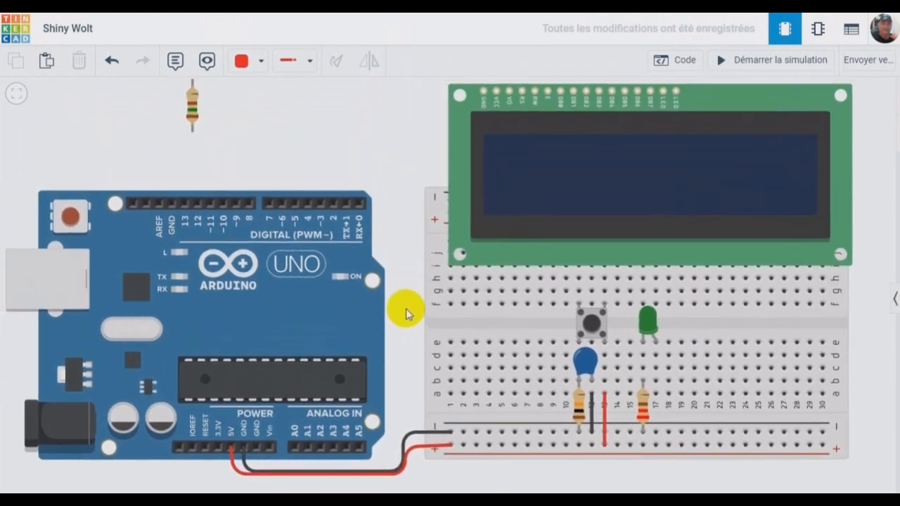
{"action": "left_click_drag", "start_coordinate": [414, 241], "coordinate": [409, 314]}
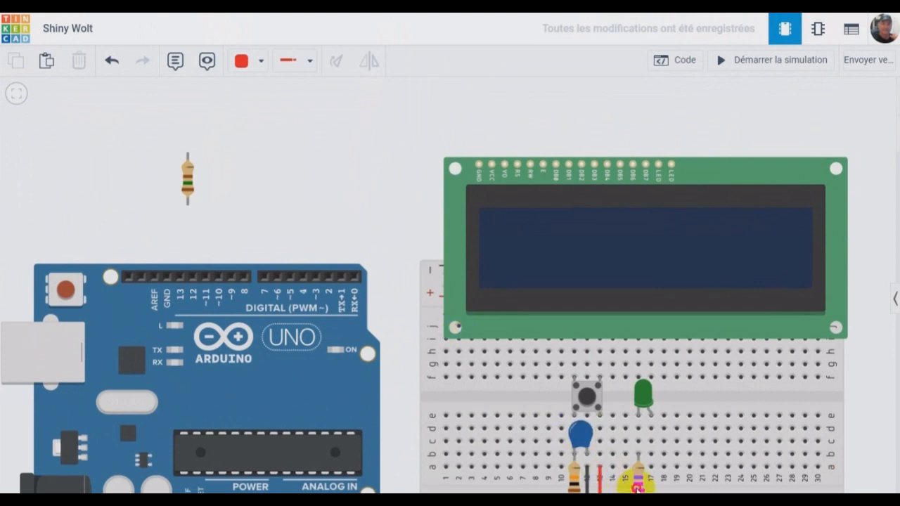
{"action": "left_click_drag", "start_coordinate": [636, 485], "coordinate": [343, 190]}
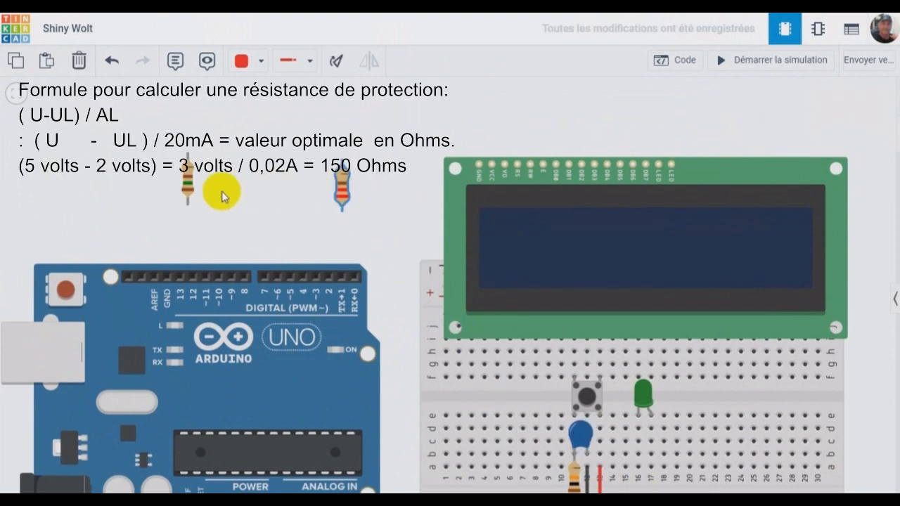
{"action": "left_click_drag", "start_coordinate": [197, 177], "coordinate": [642, 479]}
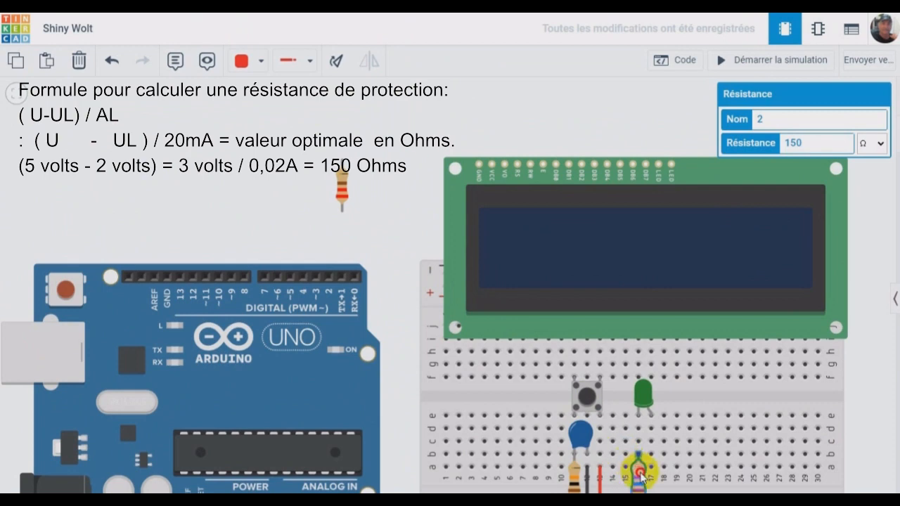
Step: Move the spare 220 Ω resistor onto the LCD's LED pin next to DB7, standing above the display
{"action": "left_click", "coordinate": [344, 190]}
{"action": "left_click_drag", "start_coordinate": [344, 190], "coordinate": [663, 130]}
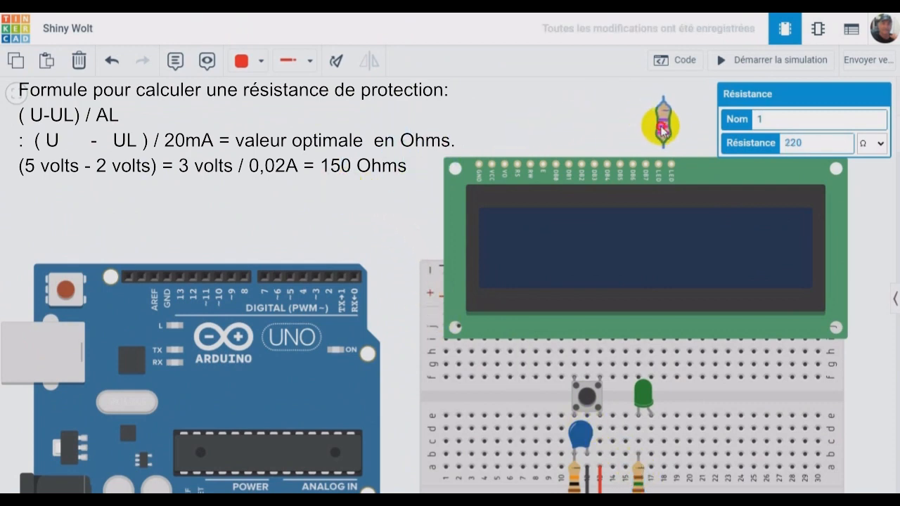
{"action": "left_click", "coordinate": [578, 121]}
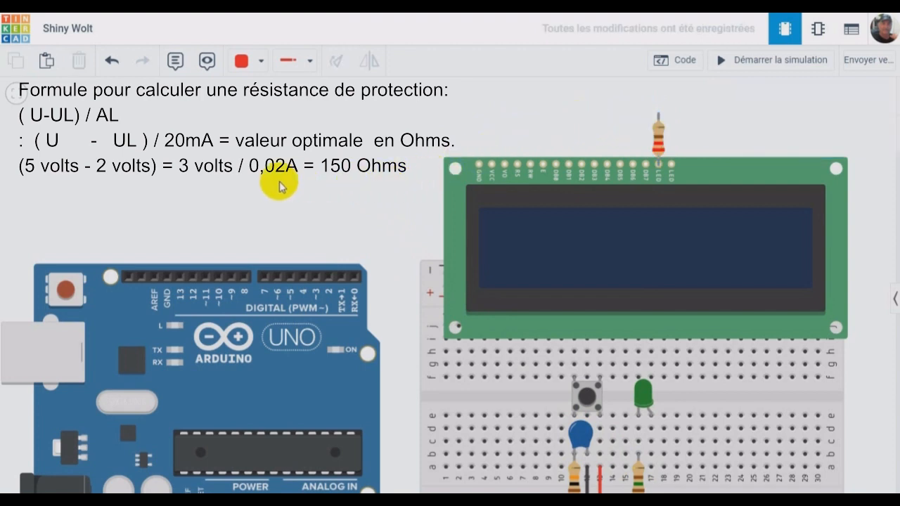
Step: Wire the Arduino's GND pin beside pin 13 to the LCD's GND pin in black, routed above both components with square bends
{"action": "left_click", "coordinate": [250, 60]}
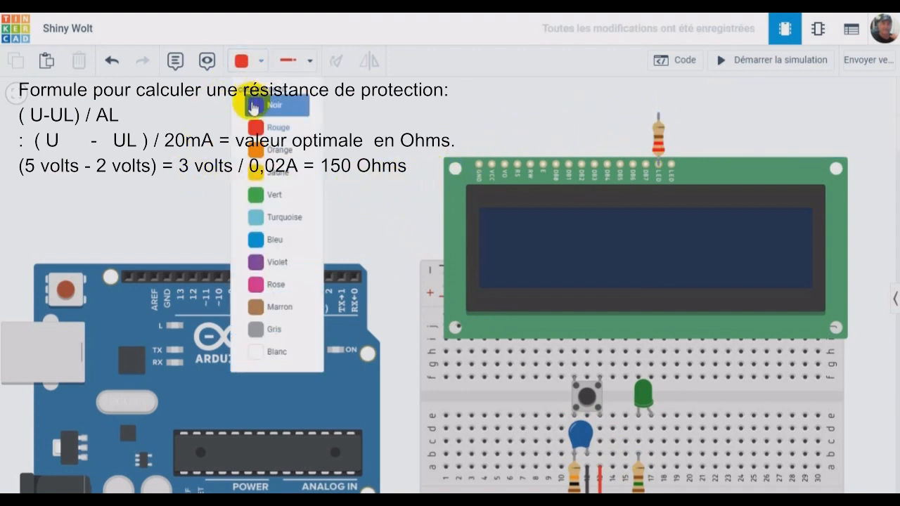
{"action": "left_click", "coordinate": [245, 97]}
{"action": "left_click", "coordinate": [166, 275]}
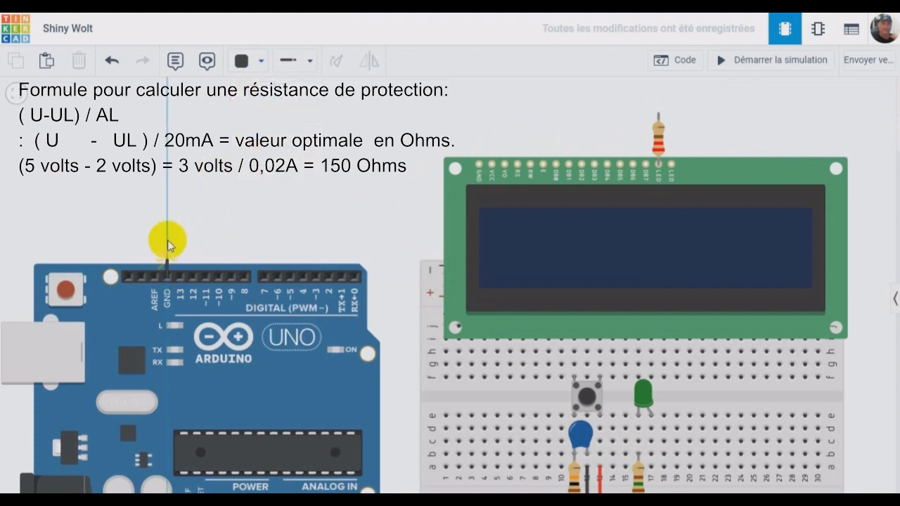
{"action": "left_click", "coordinate": [166, 141]}
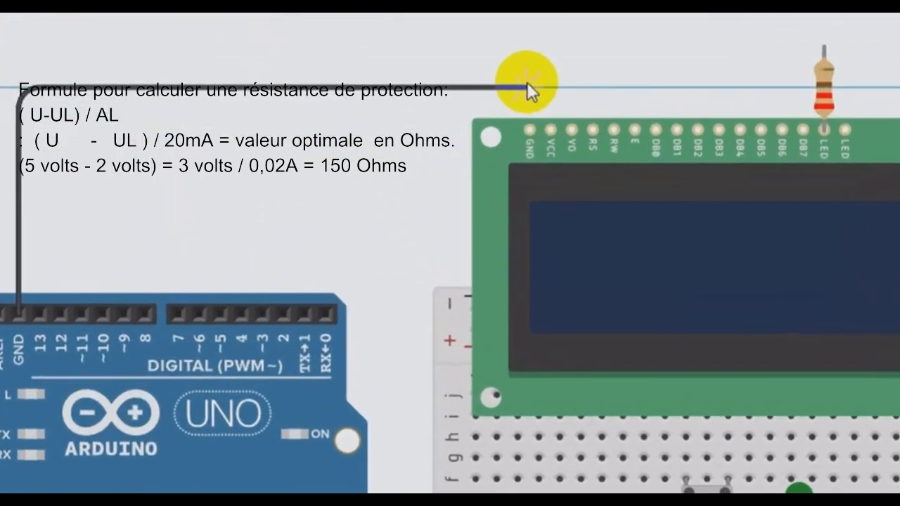
{"action": "left_click", "coordinate": [530, 83]}
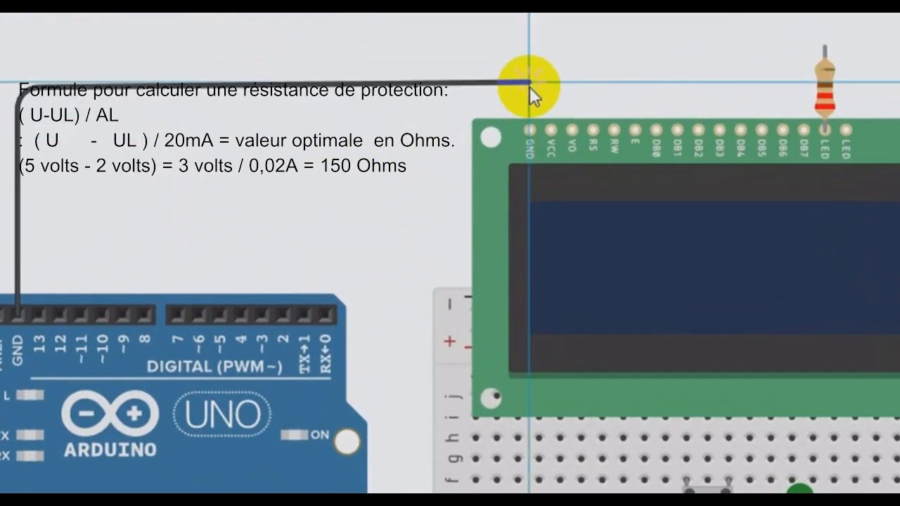
{"action": "left_click", "coordinate": [530, 131]}
{"action": "left_click", "coordinate": [527, 87]}
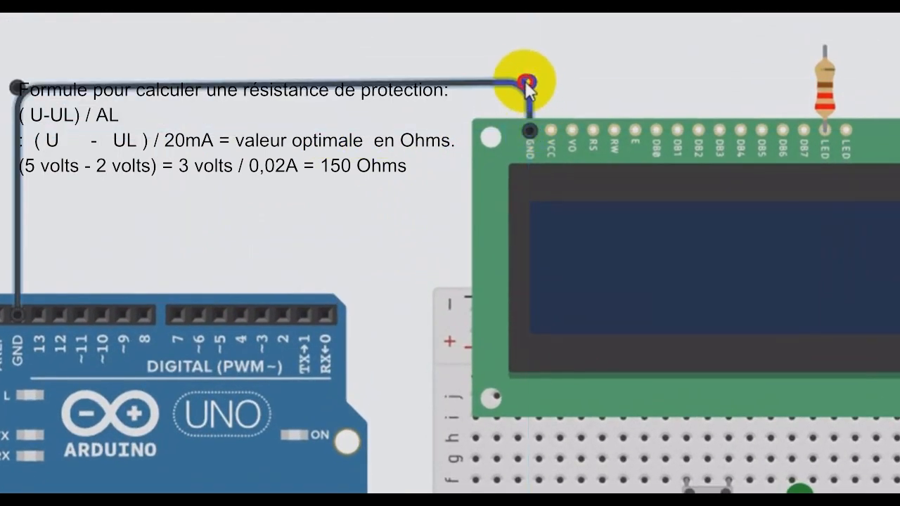
Step: Connect the LCD's V0 pin to its GND pin with an arched black wire, aligning its bend directly above GND
{"action": "left_click", "coordinate": [573, 131]}
{"action": "left_click", "coordinate": [570, 88]}
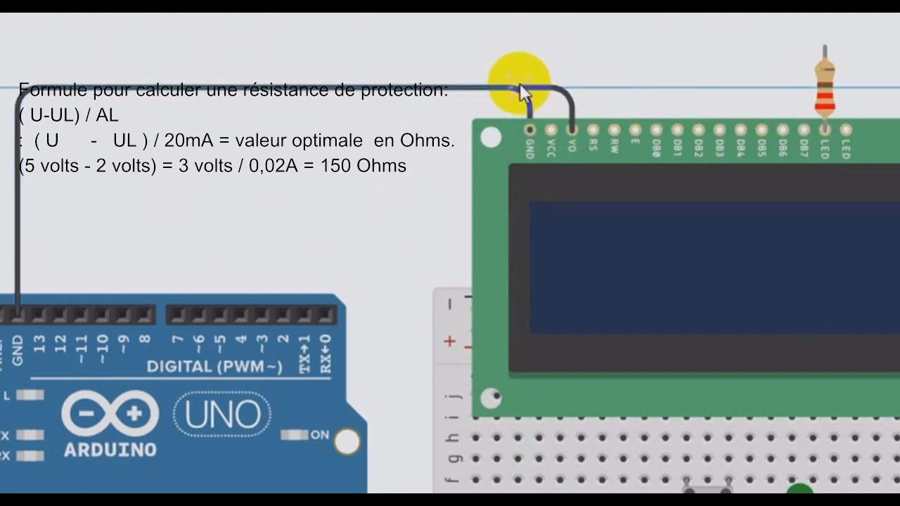
{"action": "left_click", "coordinate": [524, 90]}
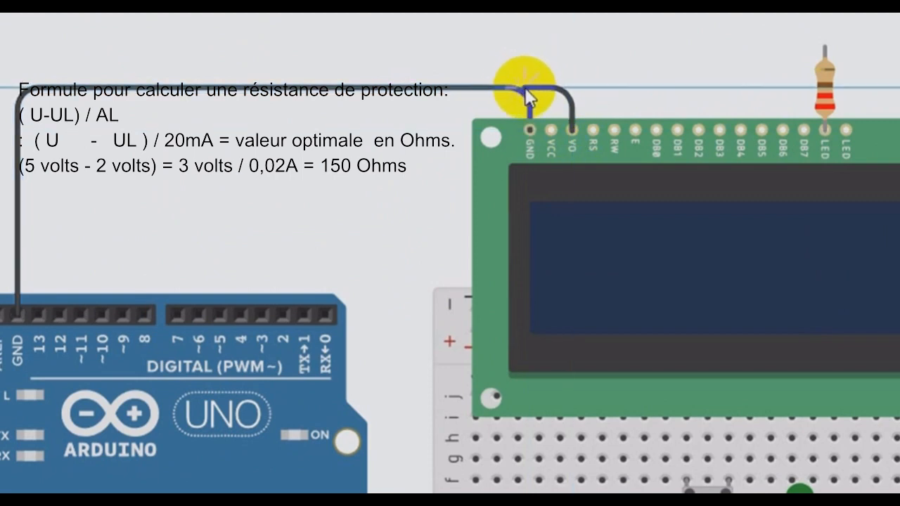
{"action": "left_click", "coordinate": [527, 131]}
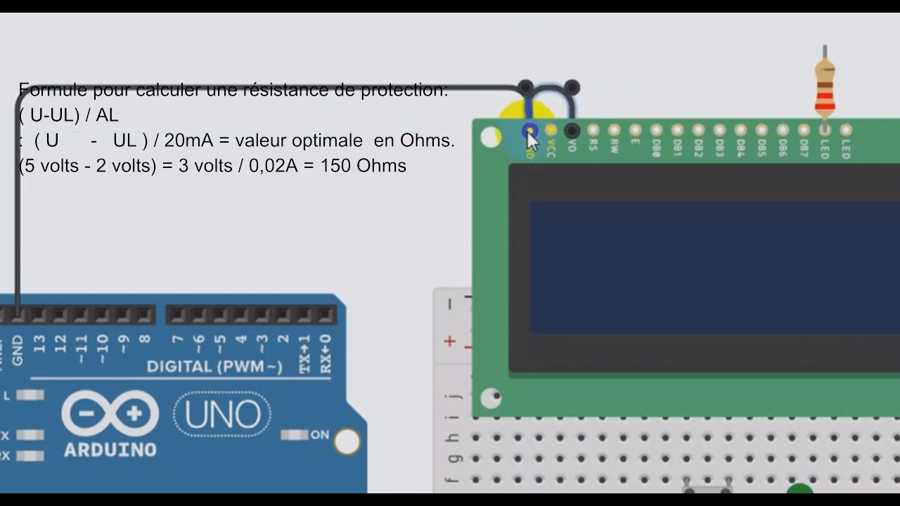
{"action": "scroll", "coordinate": [622, 52], "scroll_direction": "up", "scroll_amount": 5}
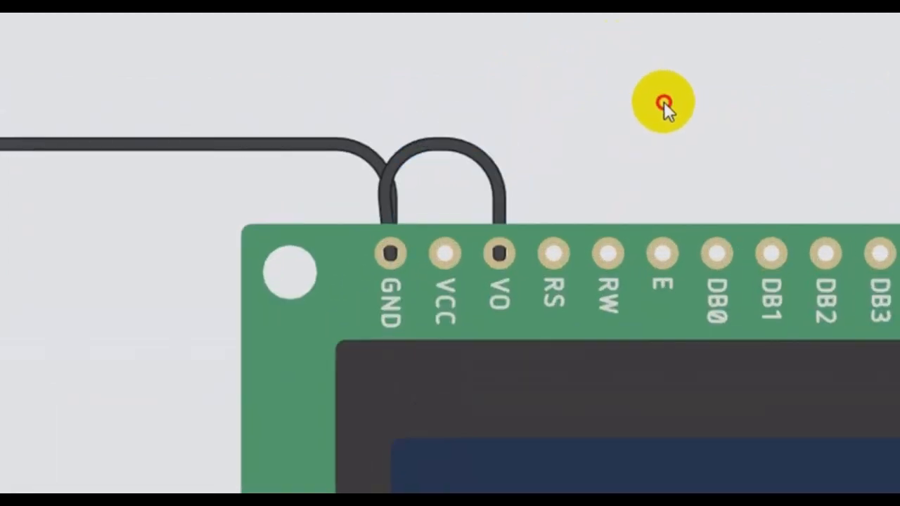
{"action": "left_click_drag", "start_coordinate": [664, 104], "coordinate": [579, 105]}
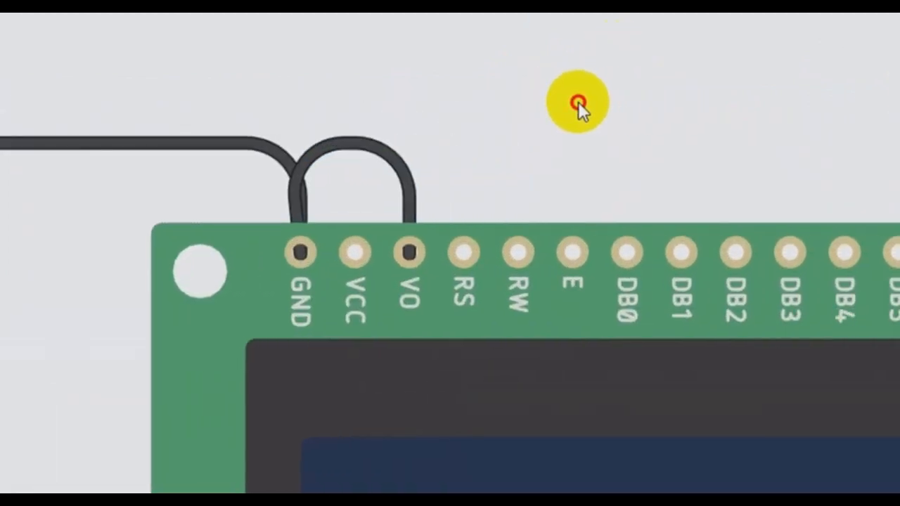
{"action": "left_click", "coordinate": [338, 148]}
{"action": "left_click_drag", "start_coordinate": [296, 144], "coordinate": [306, 144]}
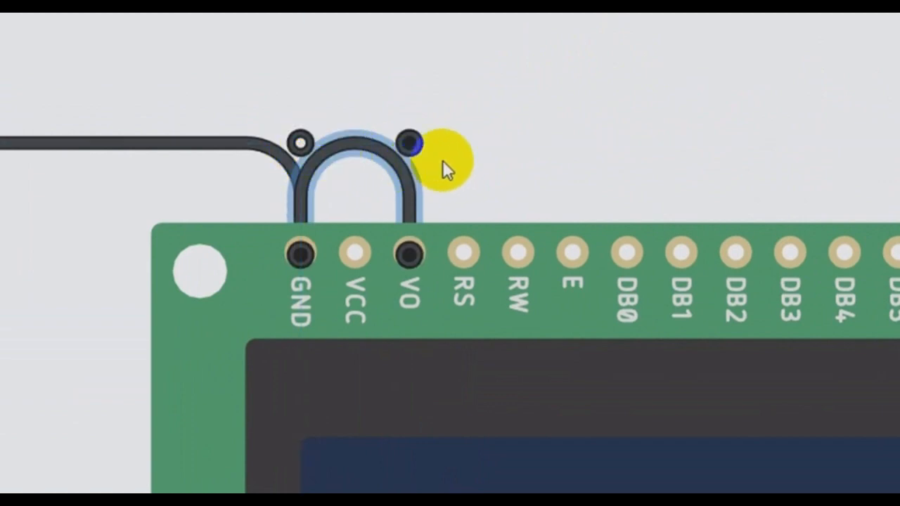
{"action": "left_click", "coordinate": [479, 176]}
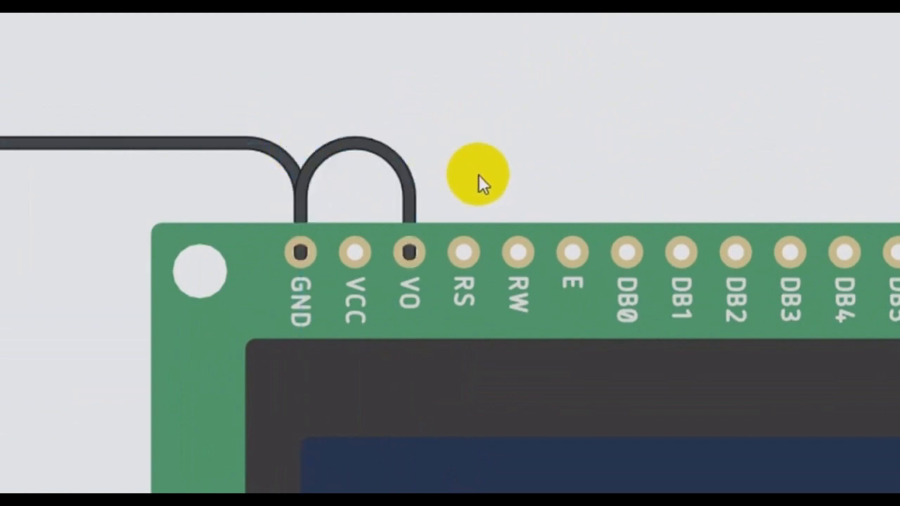
Step: Connect the LCD's RW pin to its V0 pin with an arched black wire, aligning its bend directly above V0
{"action": "left_click", "coordinate": [523, 248]}
{"action": "left_click", "coordinate": [517, 149]}
{"action": "left_click", "coordinate": [417, 146]}
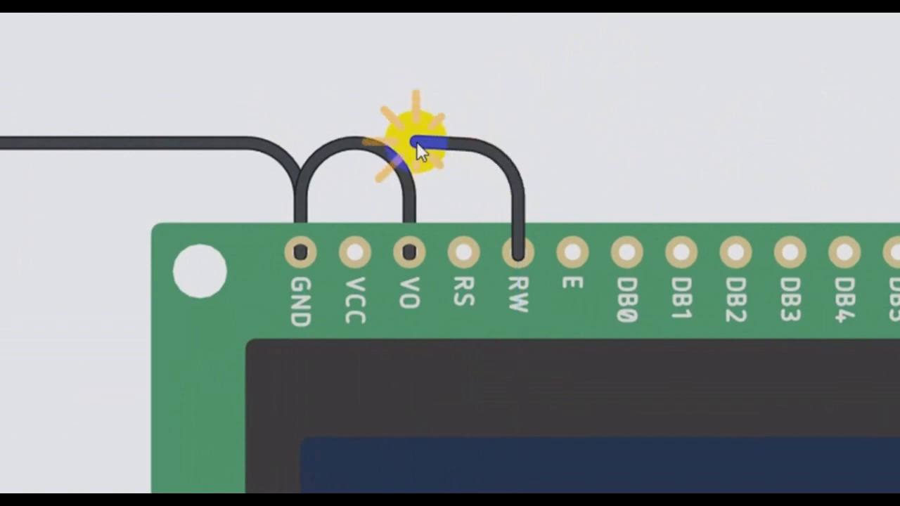
{"action": "left_click", "coordinate": [416, 144]}
{"action": "left_click", "coordinate": [411, 248]}
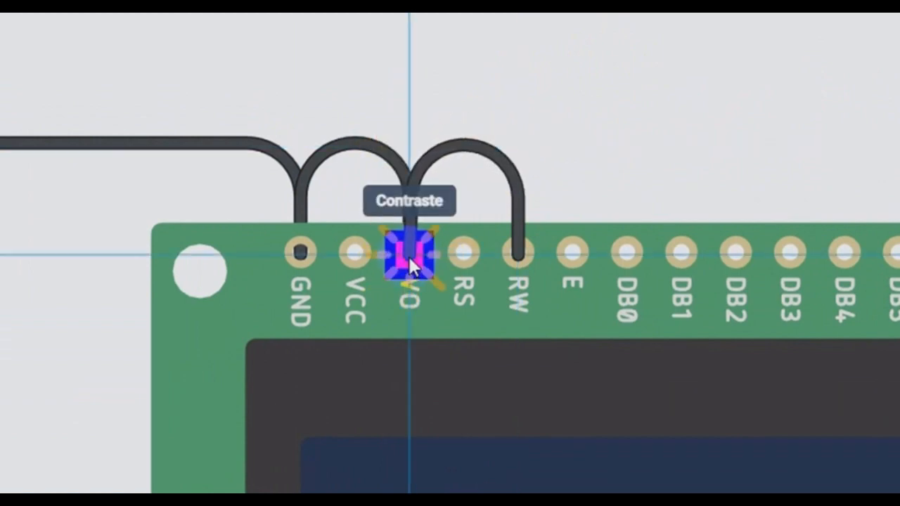
{"action": "left_click", "coordinate": [425, 175]}
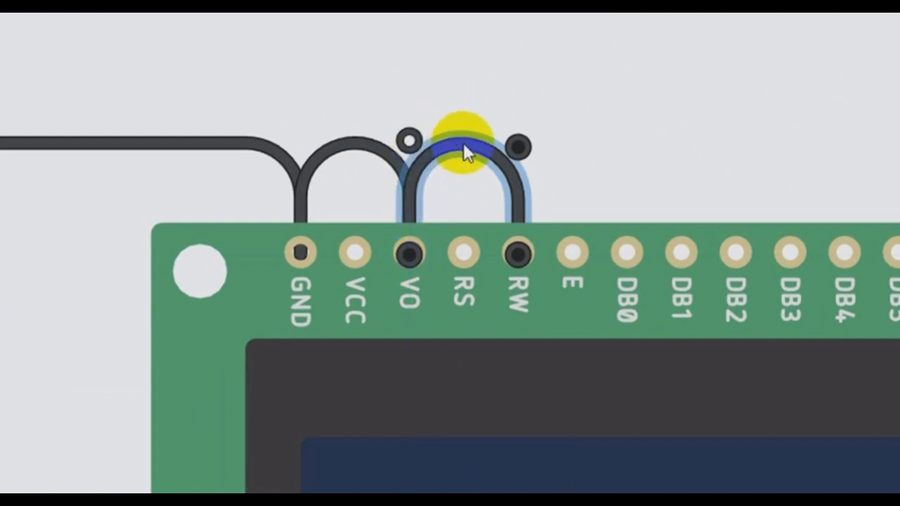